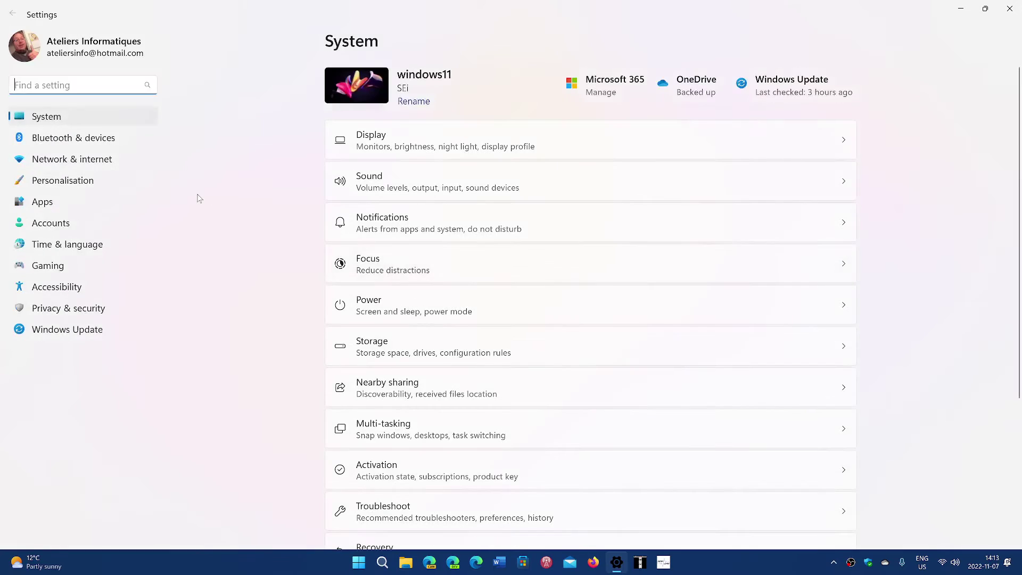
- Switch Settings from System to the Network & internet page
{"action": "left_click", "coordinate": [120, 167]}
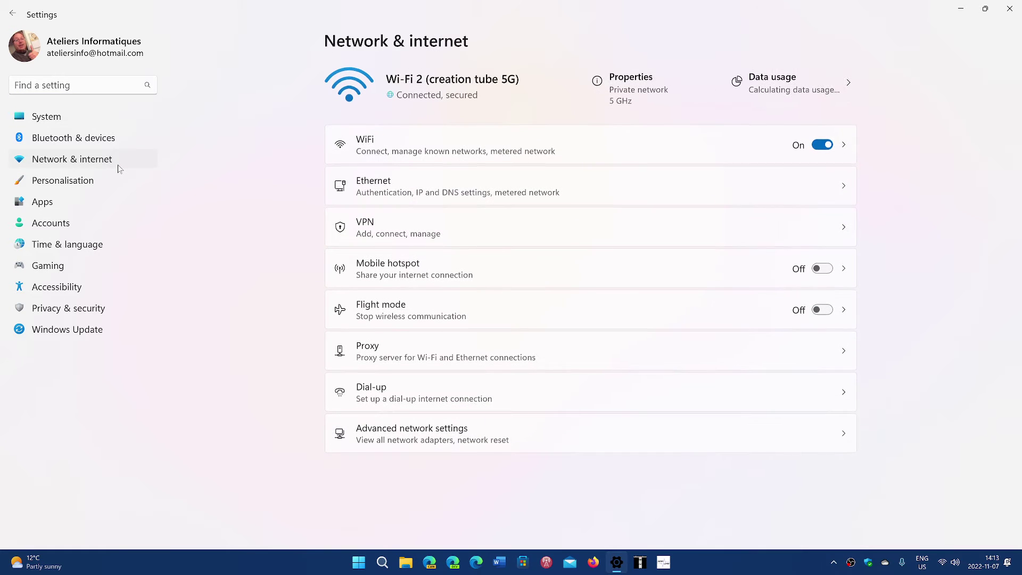
- Go to the WiFi page with the Random hardware addresses option
{"action": "left_click", "coordinate": [480, 149]}
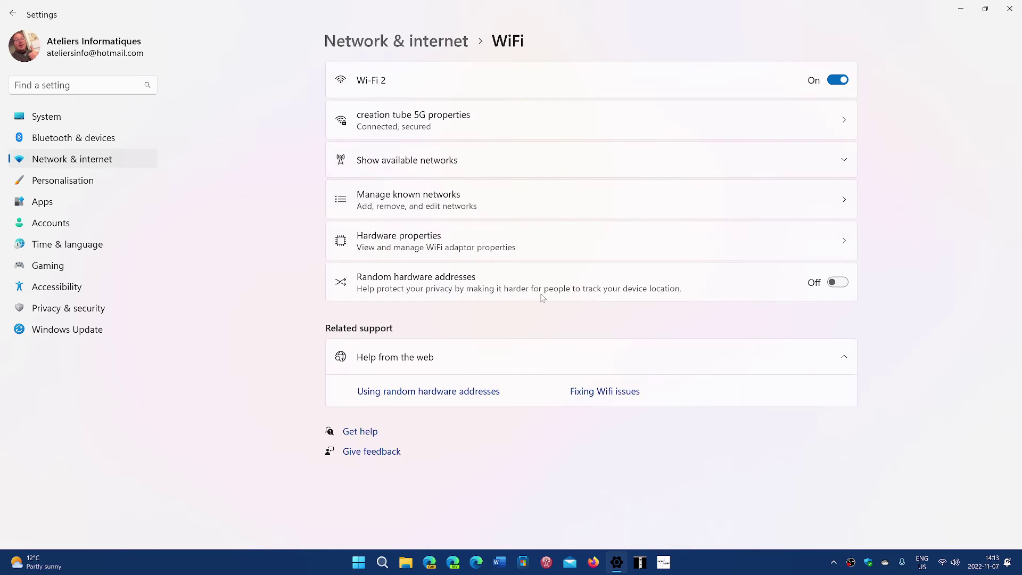